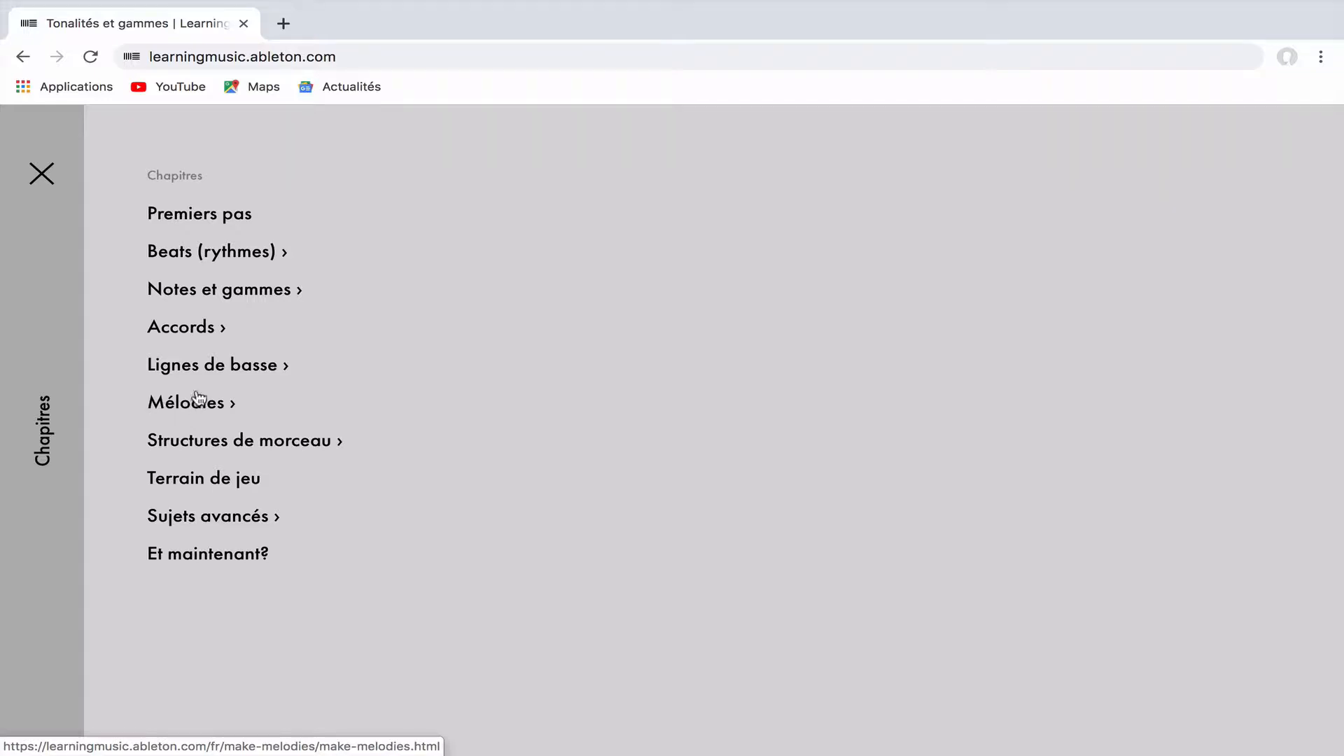
- Open the Composition de rythmes lesson in the Beats (rythmes) chapter and restore the lesson's example pattern
click(224, 259)
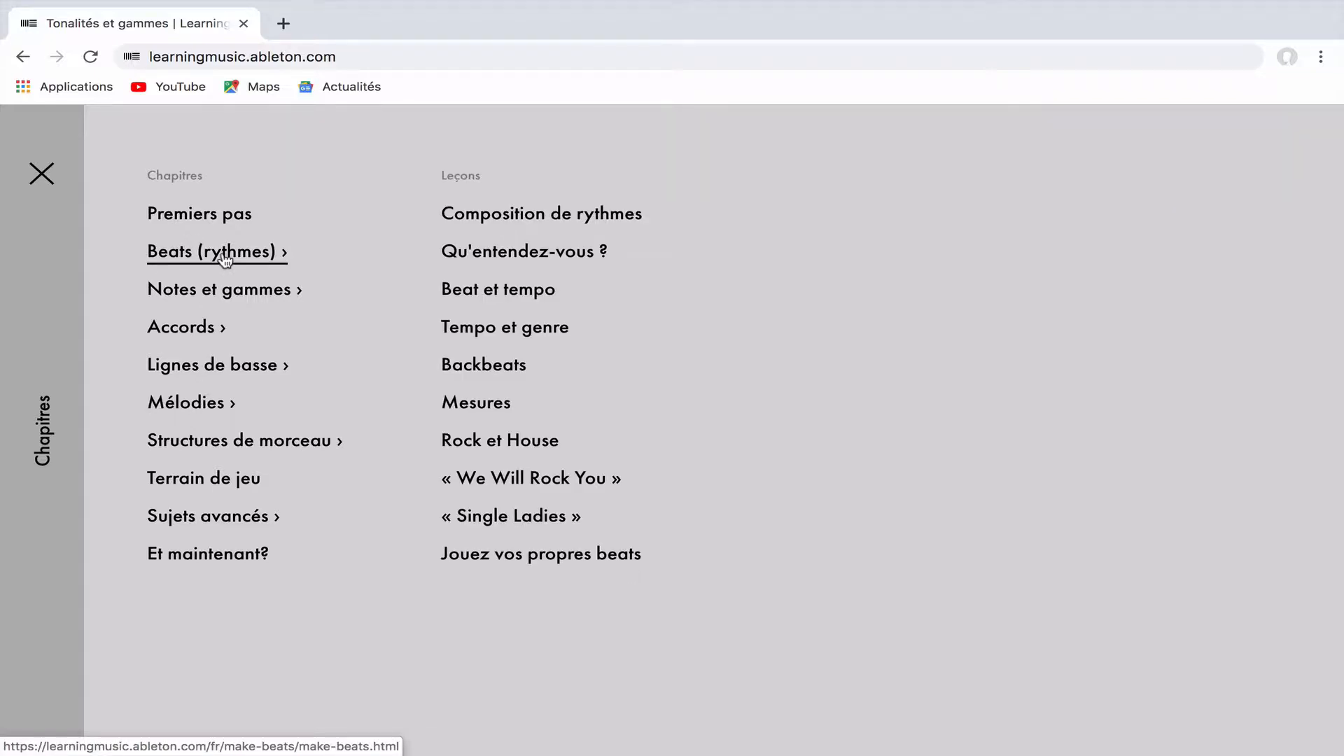
click(476, 223)
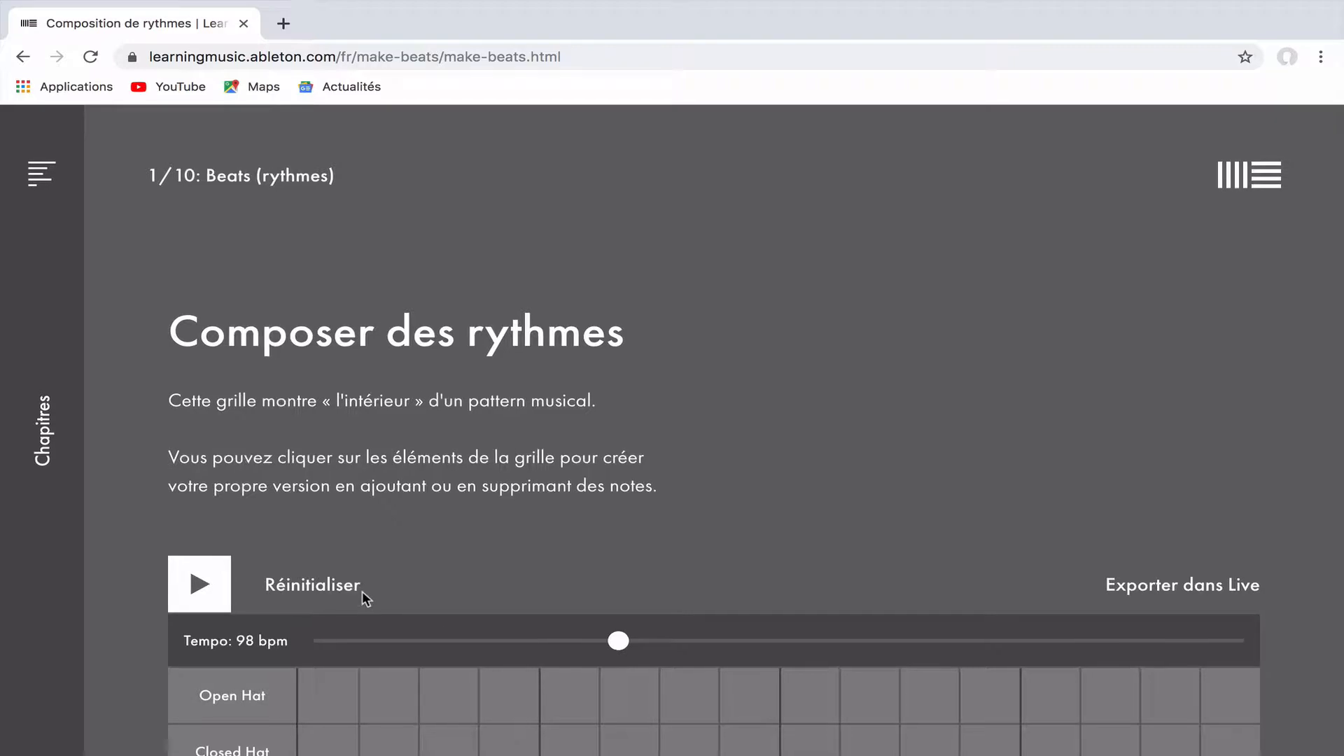
click(323, 592)
- Play the example drum pattern and stop the playback
scroll(662, 468, down, 1)
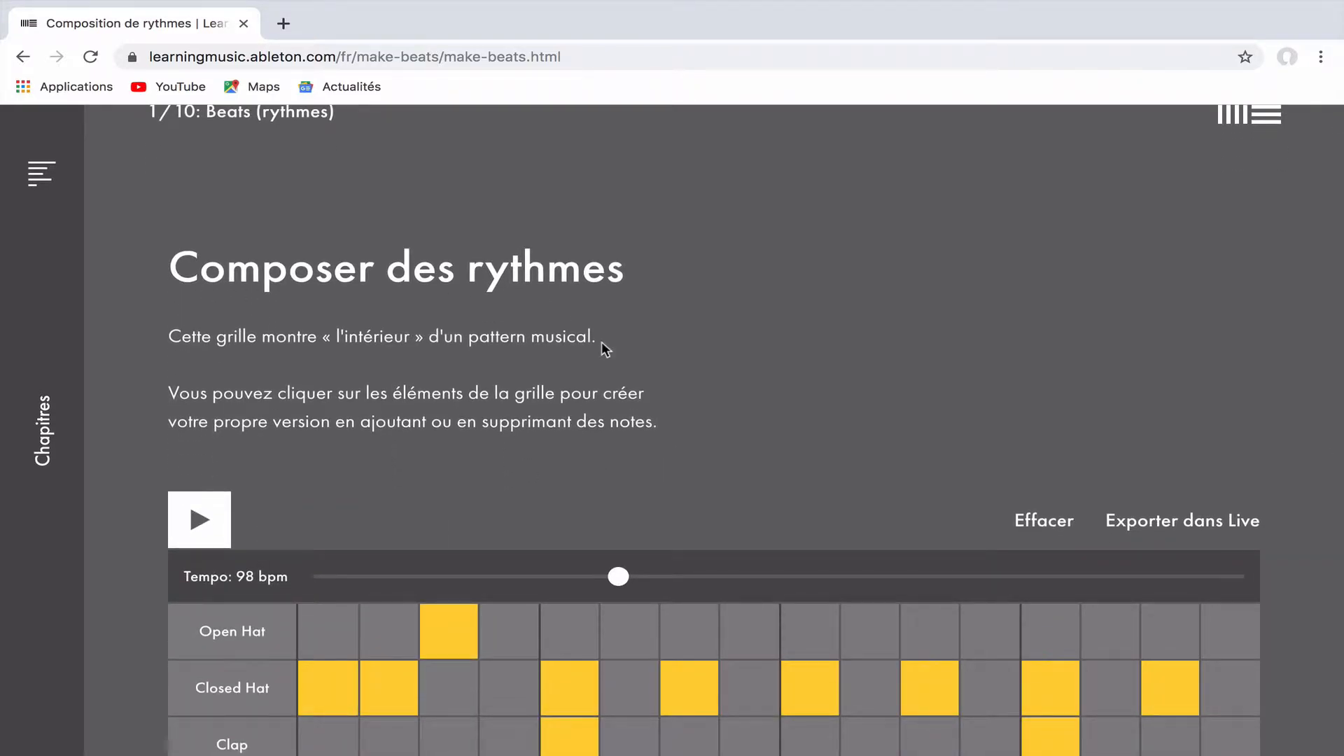
scroll(602, 341, down, 4)
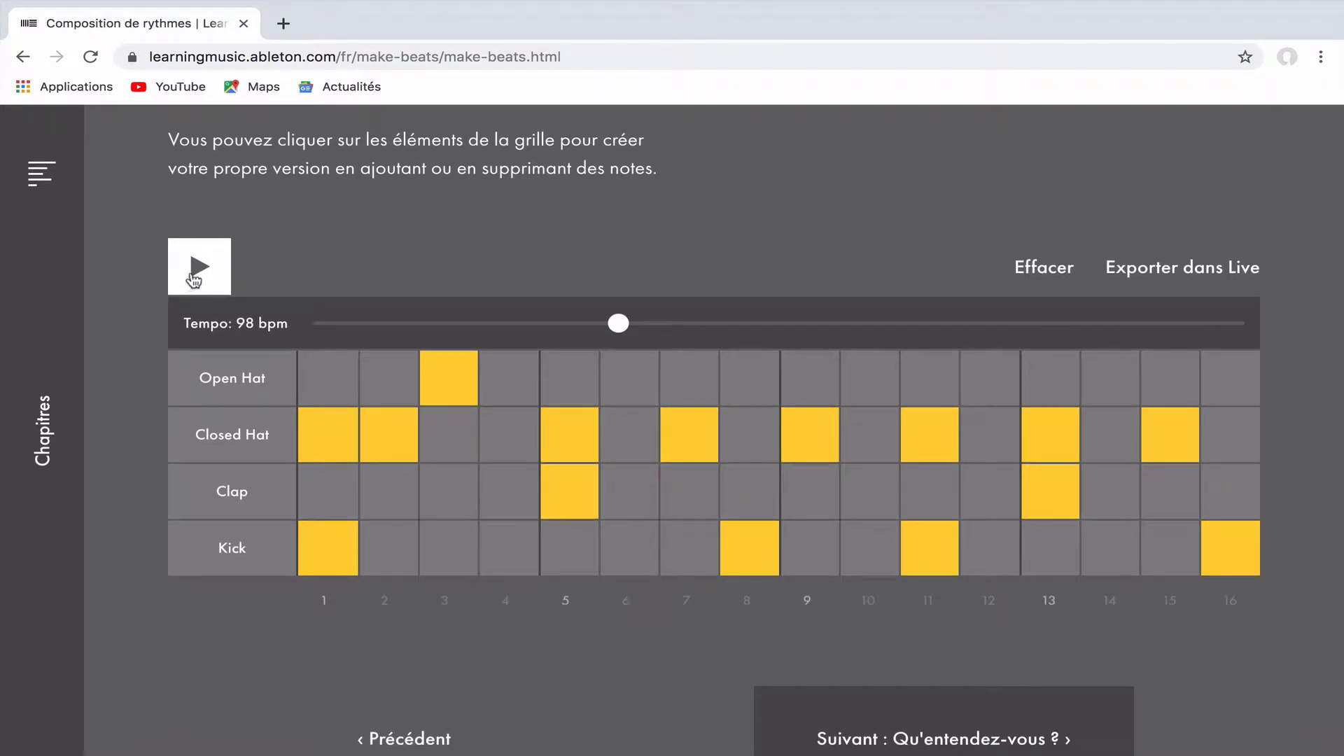
click(193, 280)
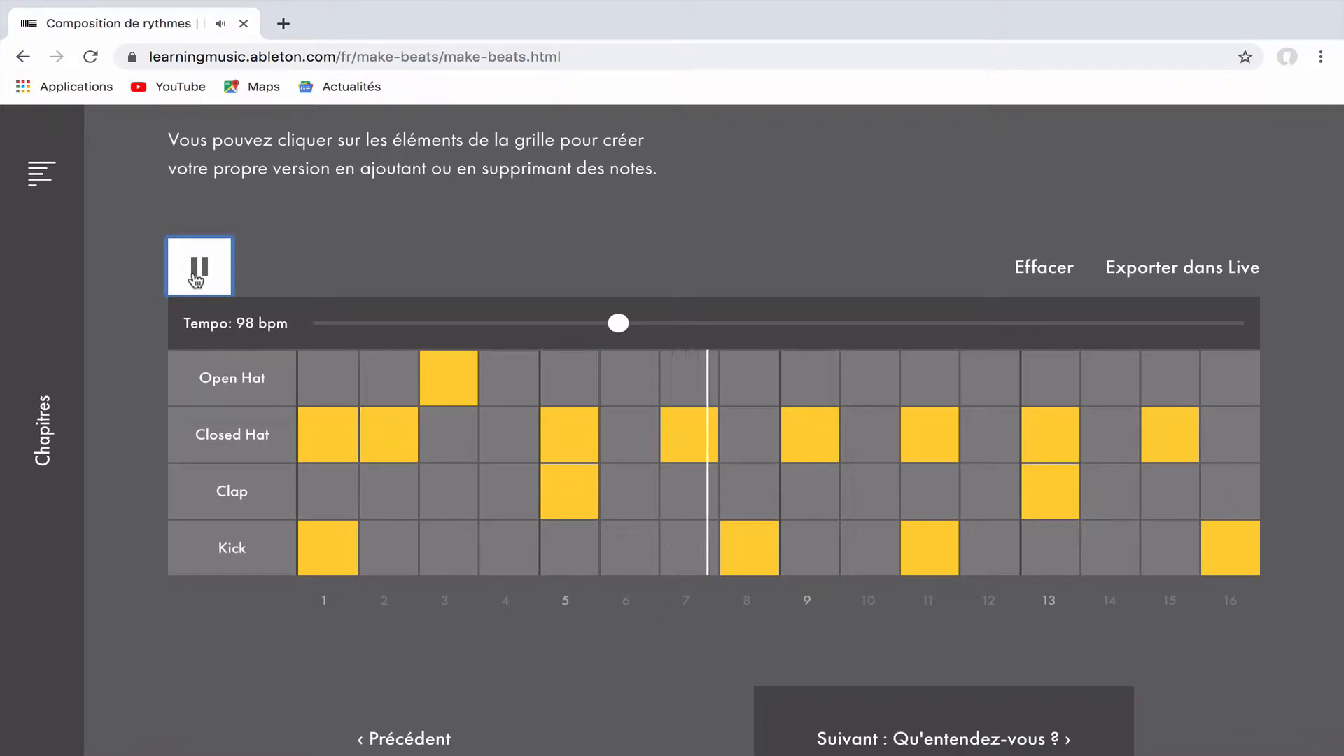
click(196, 280)
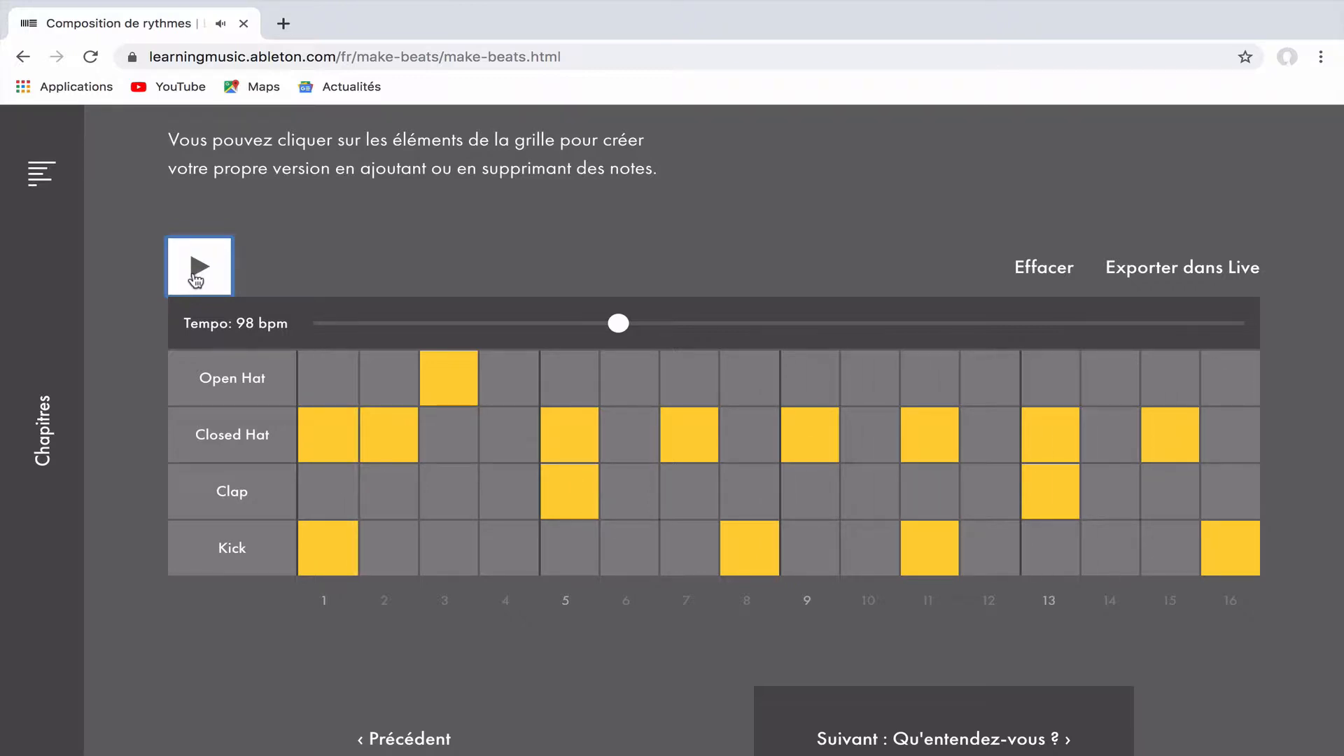
- Audition the Open Hat, Closed Hat, Clap and Kick sounds on a cleared grid and restore the example pattern
click(1037, 271)
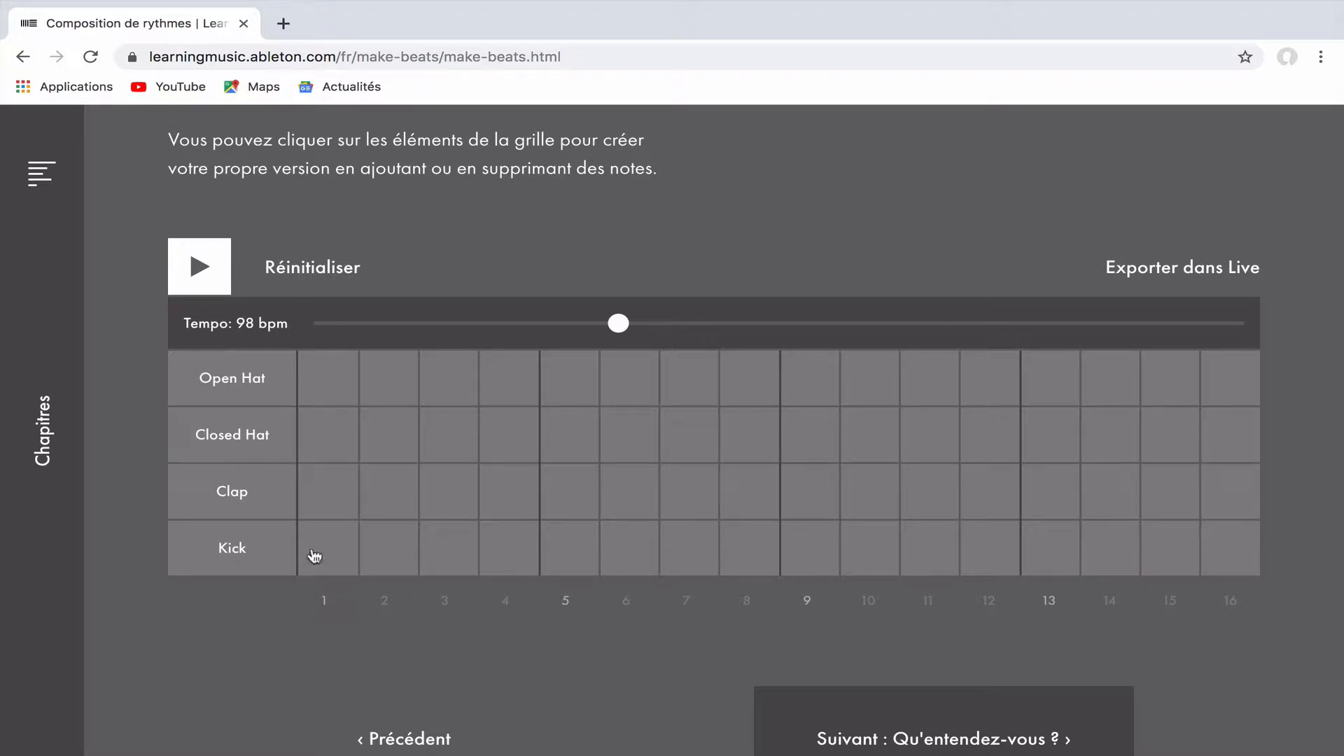
click(230, 394)
click(236, 436)
click(231, 484)
click(235, 567)
click(290, 276)
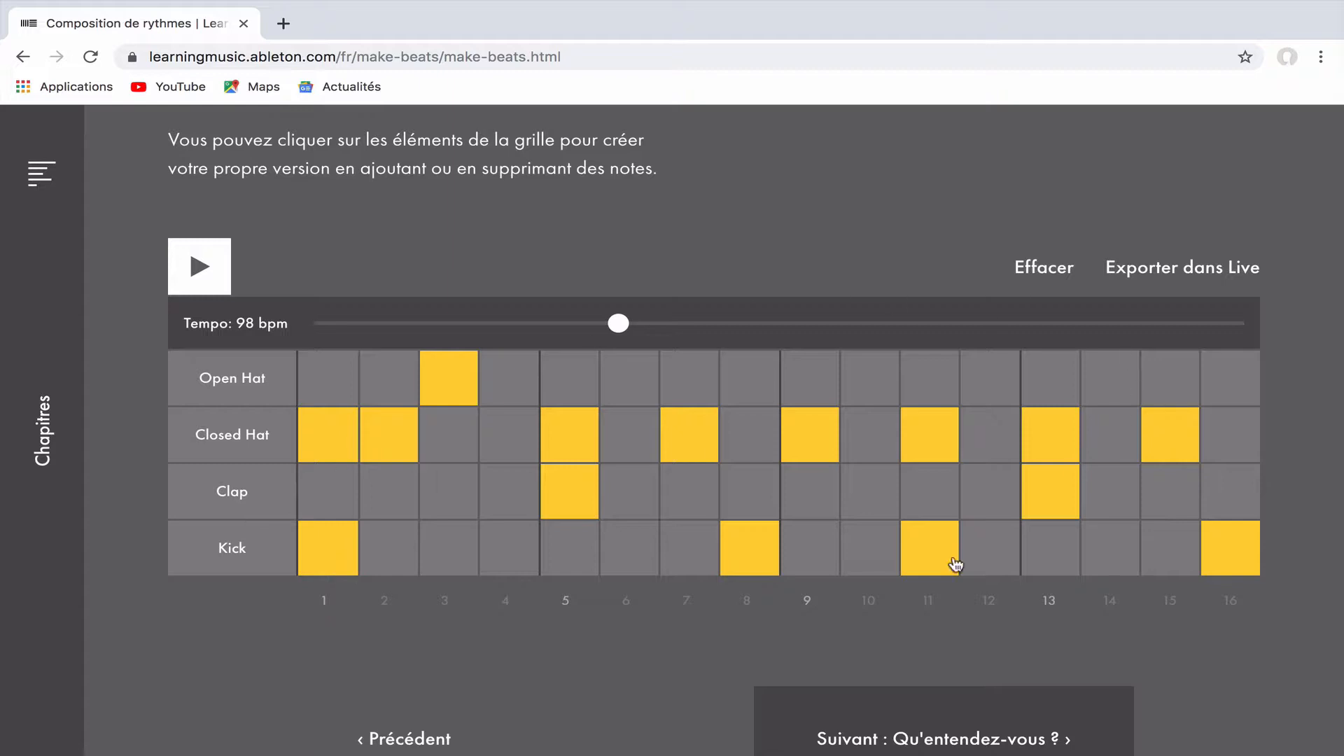
- Remove the Open Hat hit, move the Closed Hat hit from step 2 to step 3, and play the pattern briefly
click(448, 376)
click(450, 434)
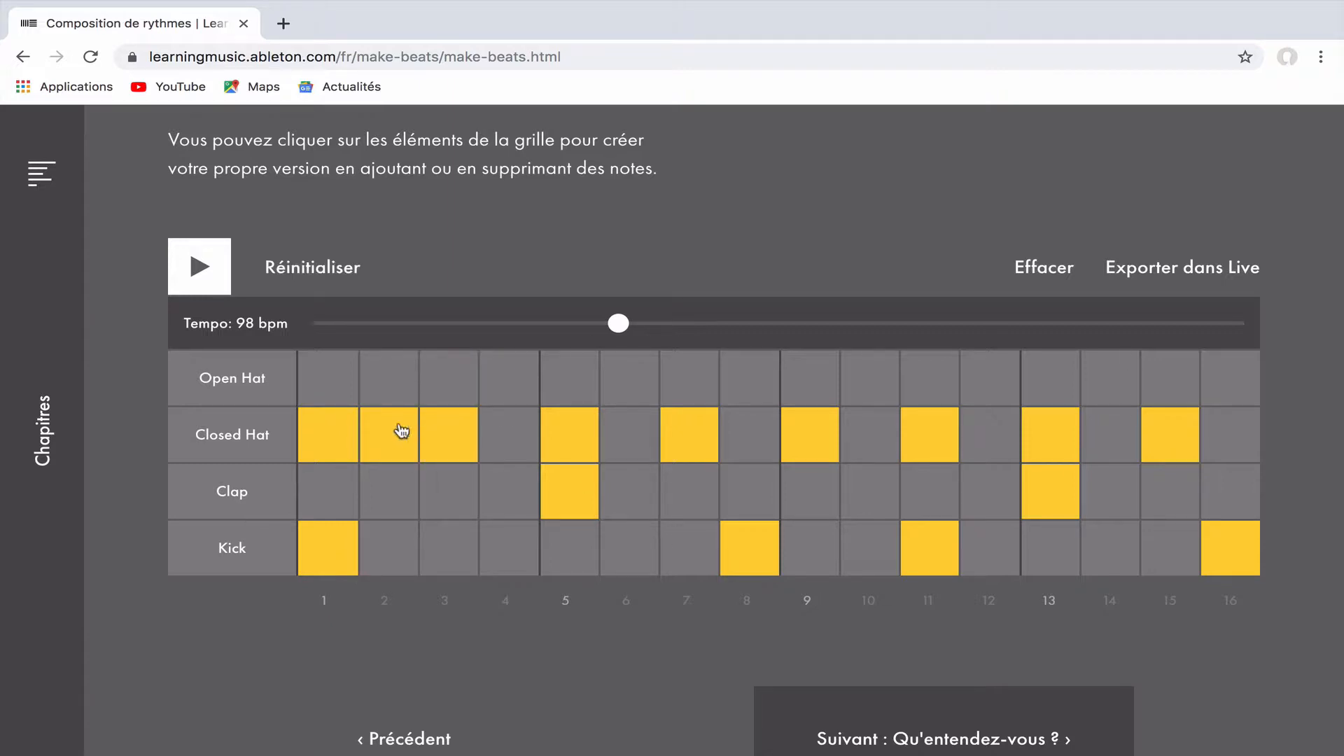
click(401, 431)
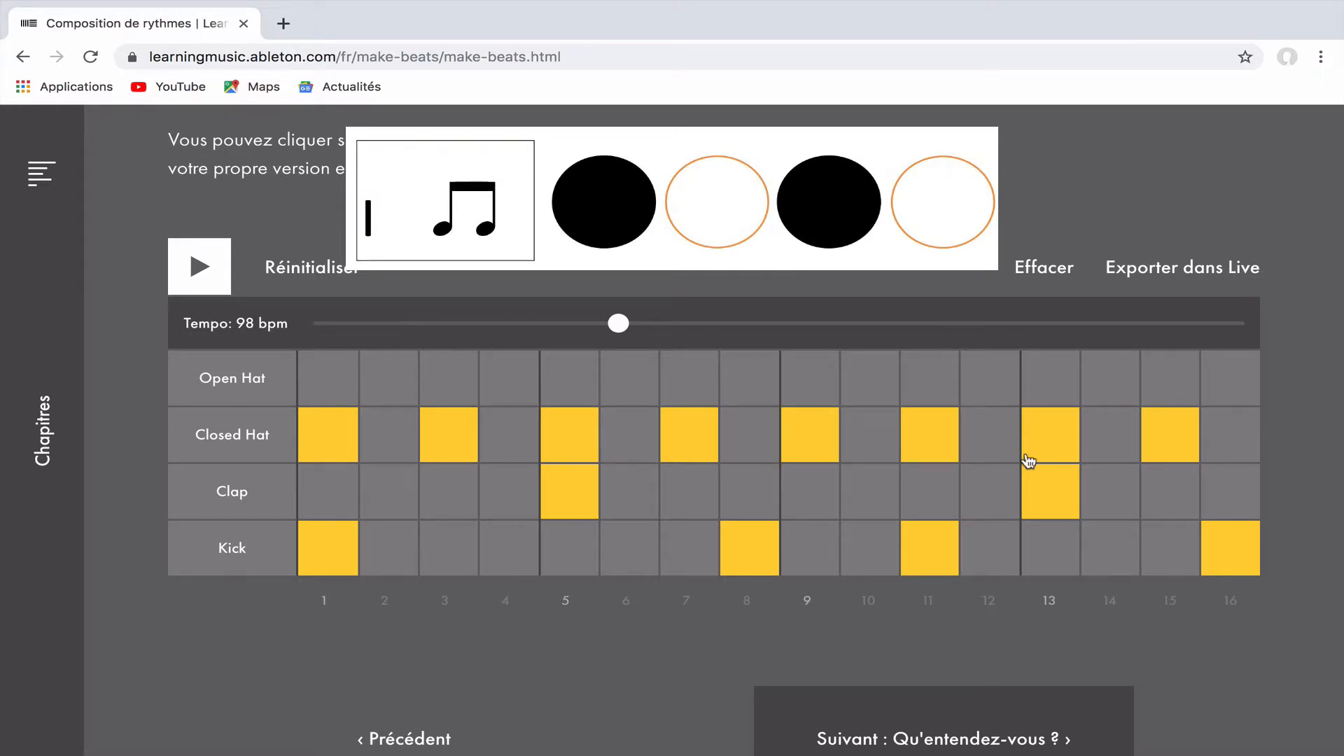
click(187, 268)
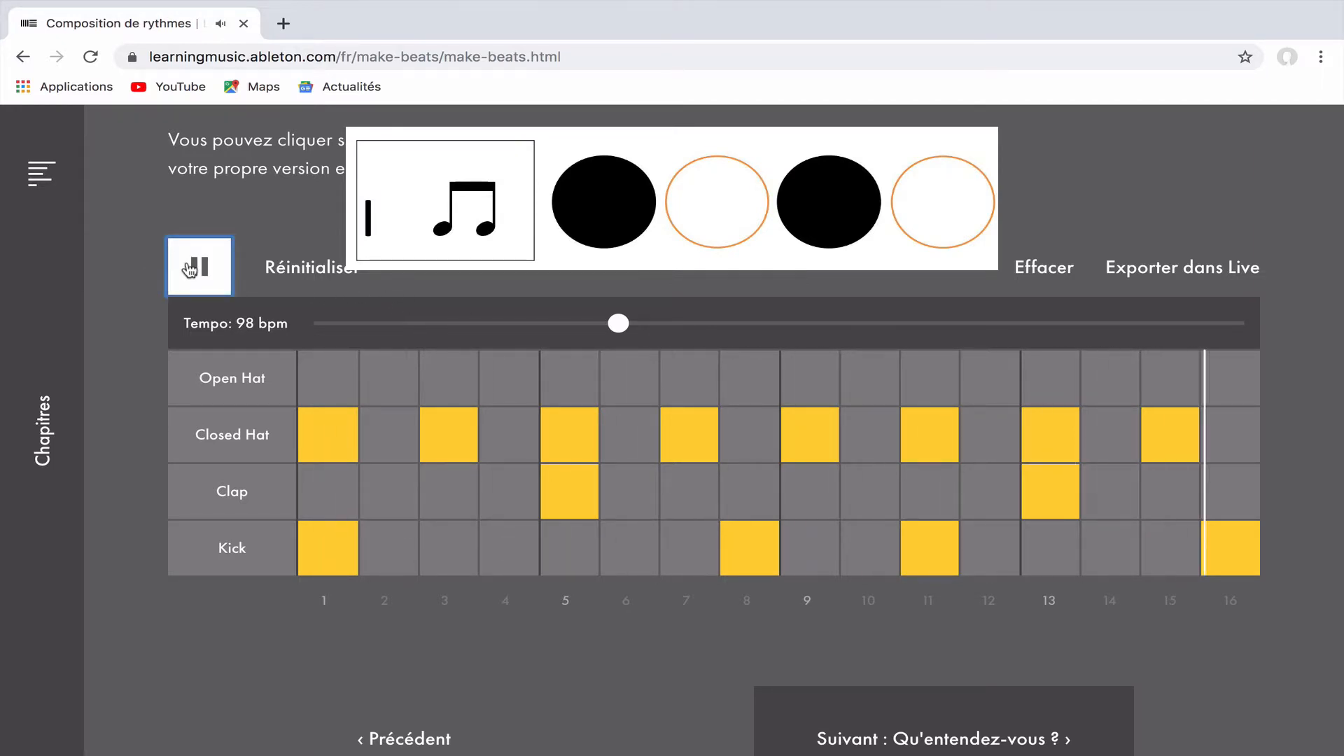
click(189, 269)
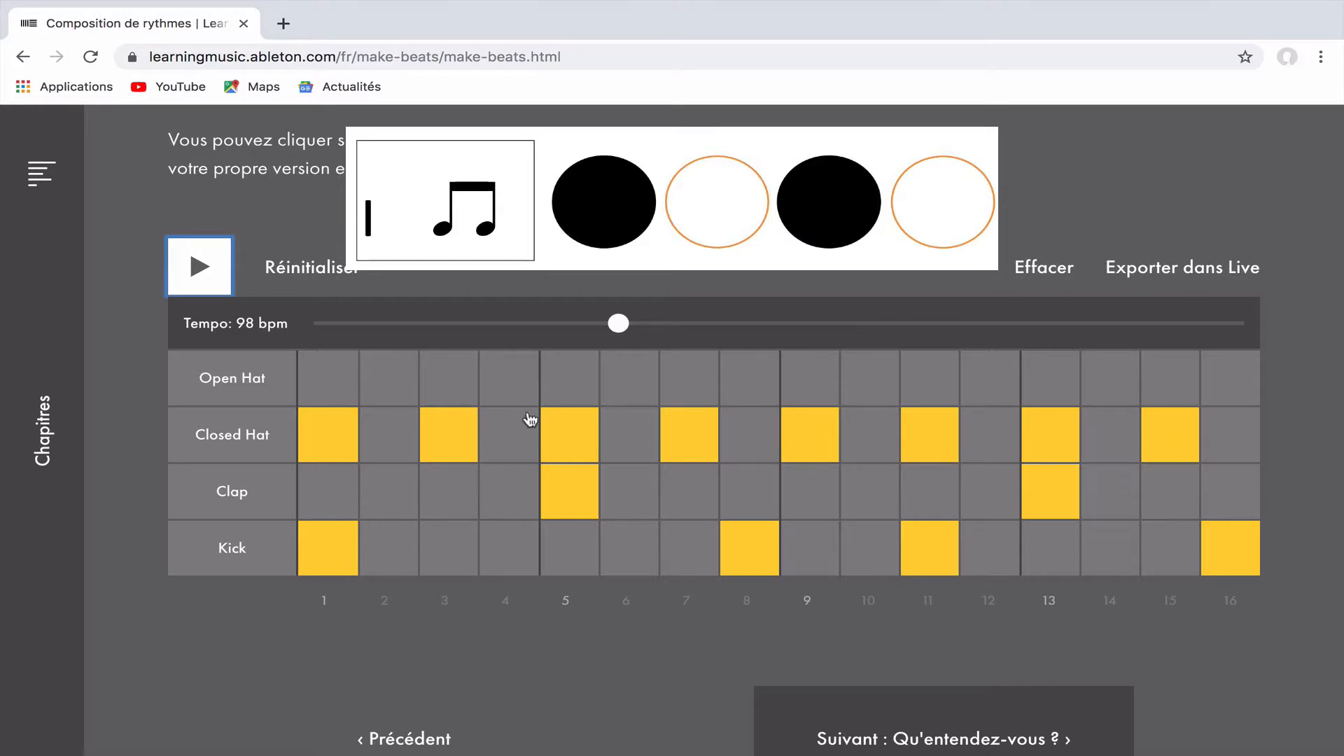
- Audition the Closed Hat sound and switch the Clap hit on step 5 off and back on
click(243, 438)
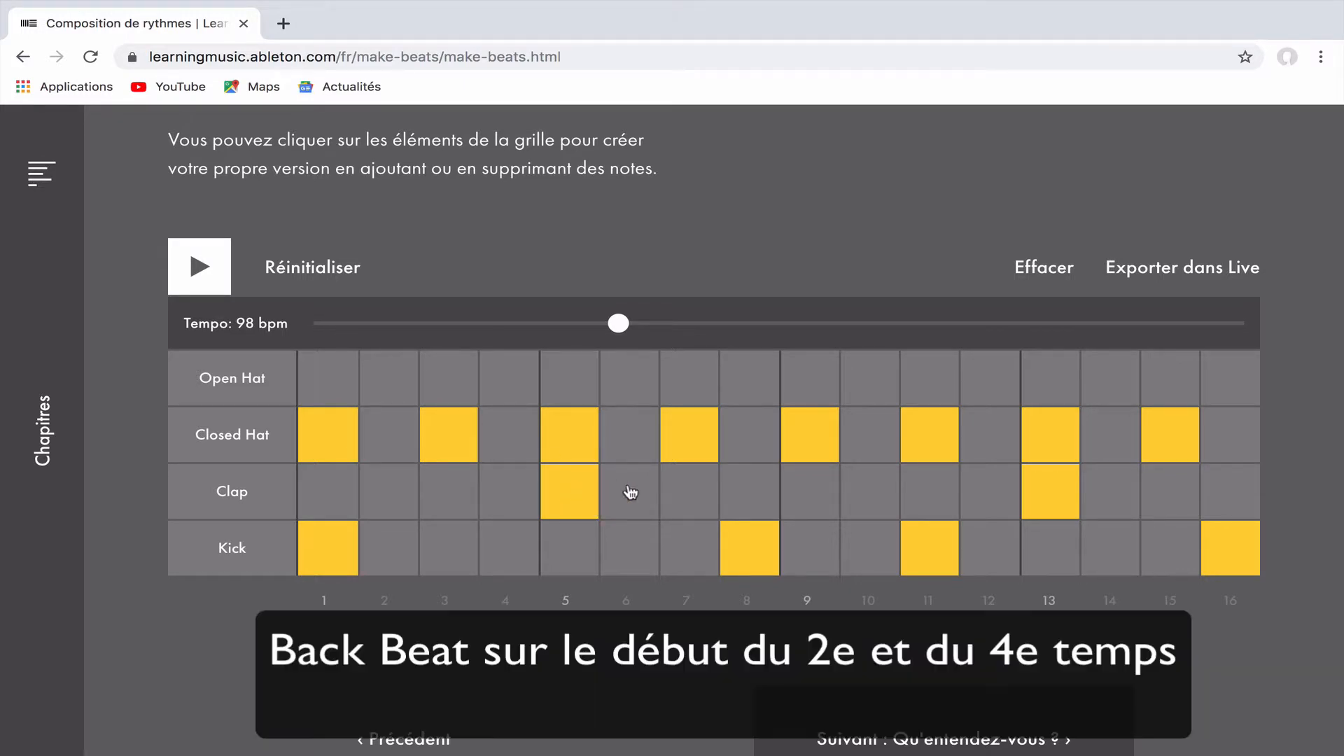
click(588, 495)
click(586, 495)
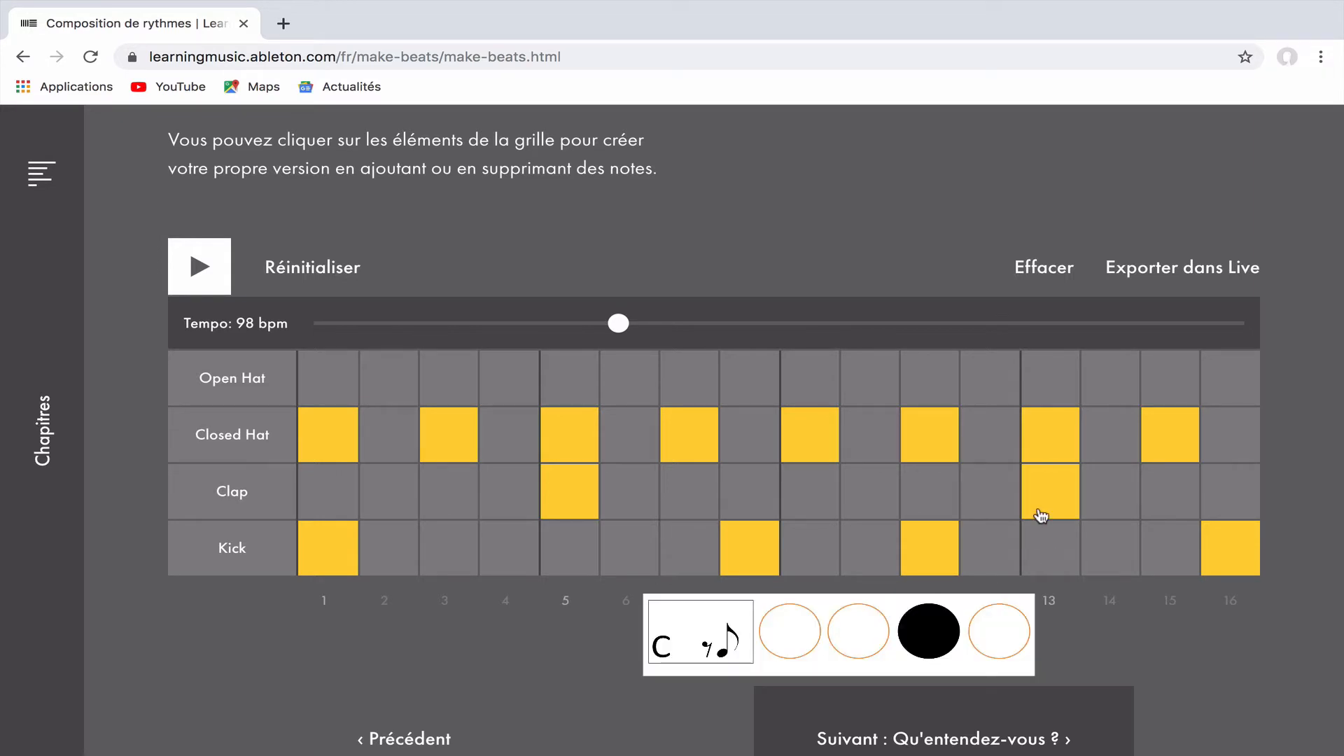
- Move the Kick hit from step 16 to step 14 and play the pattern briefly
click(1240, 546)
click(1110, 547)
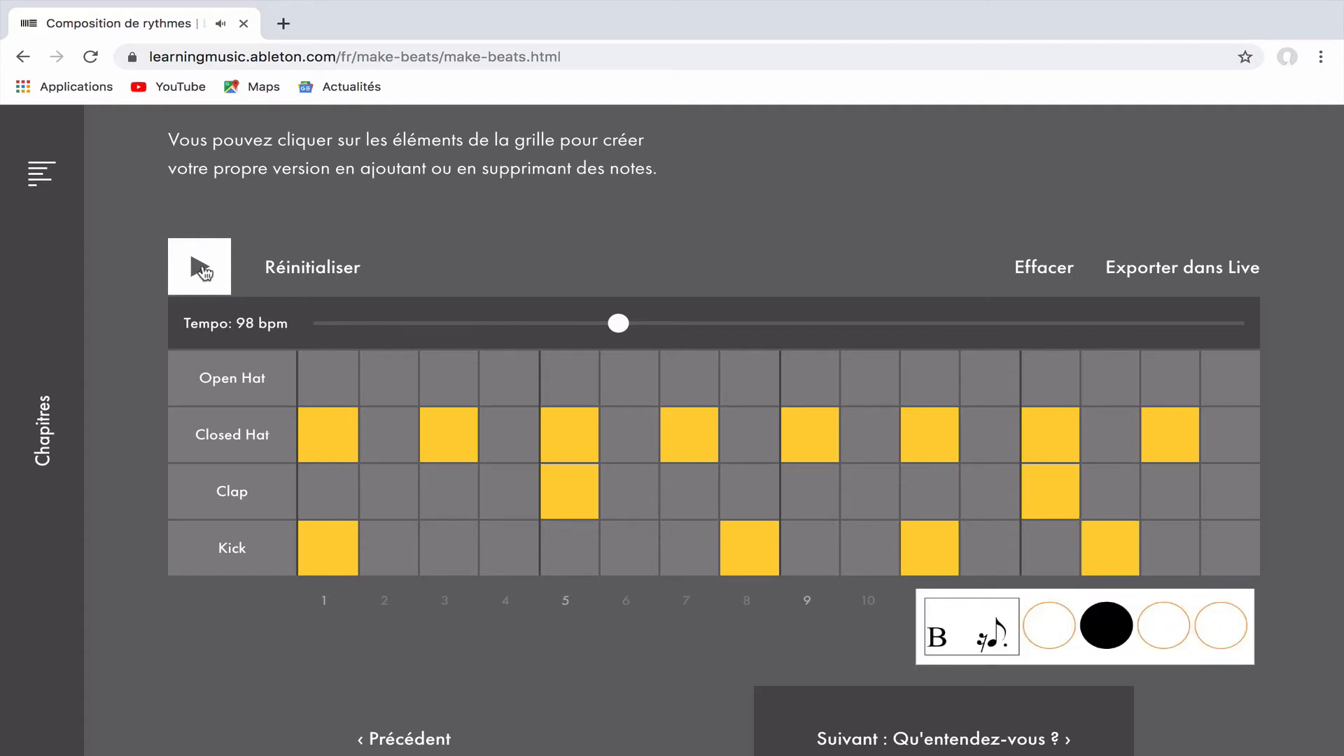
click(202, 270)
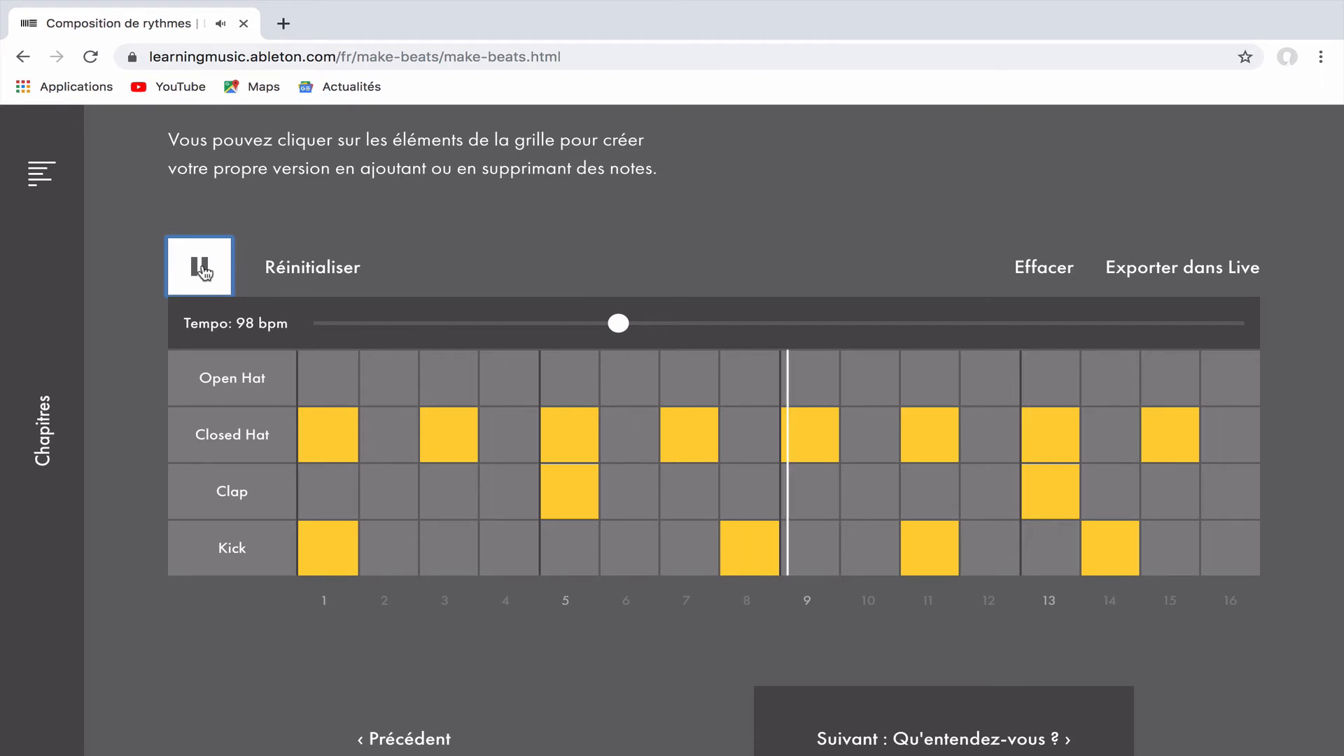
click(202, 269)
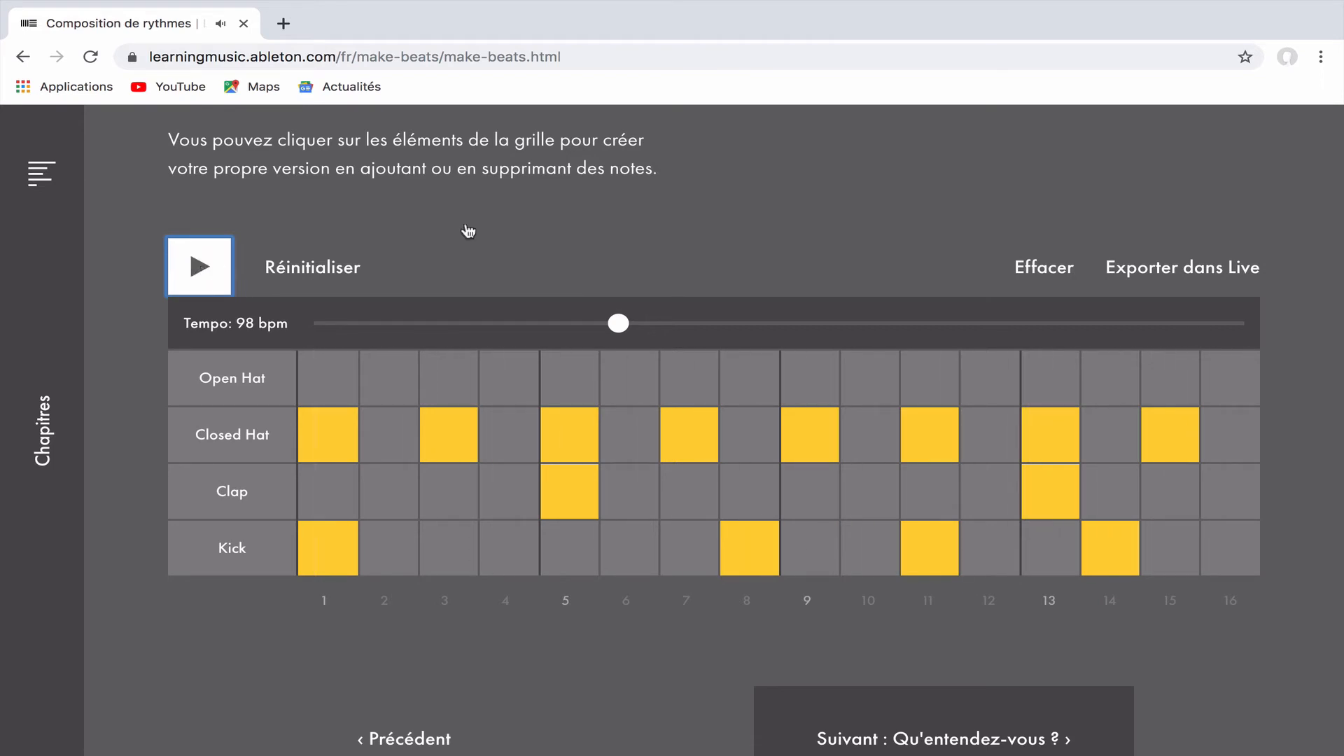
- Clear the grid and place Closed Hat hits on steps 1, 3, 5, 7, 9, 11, 13 and 15
click(1046, 273)
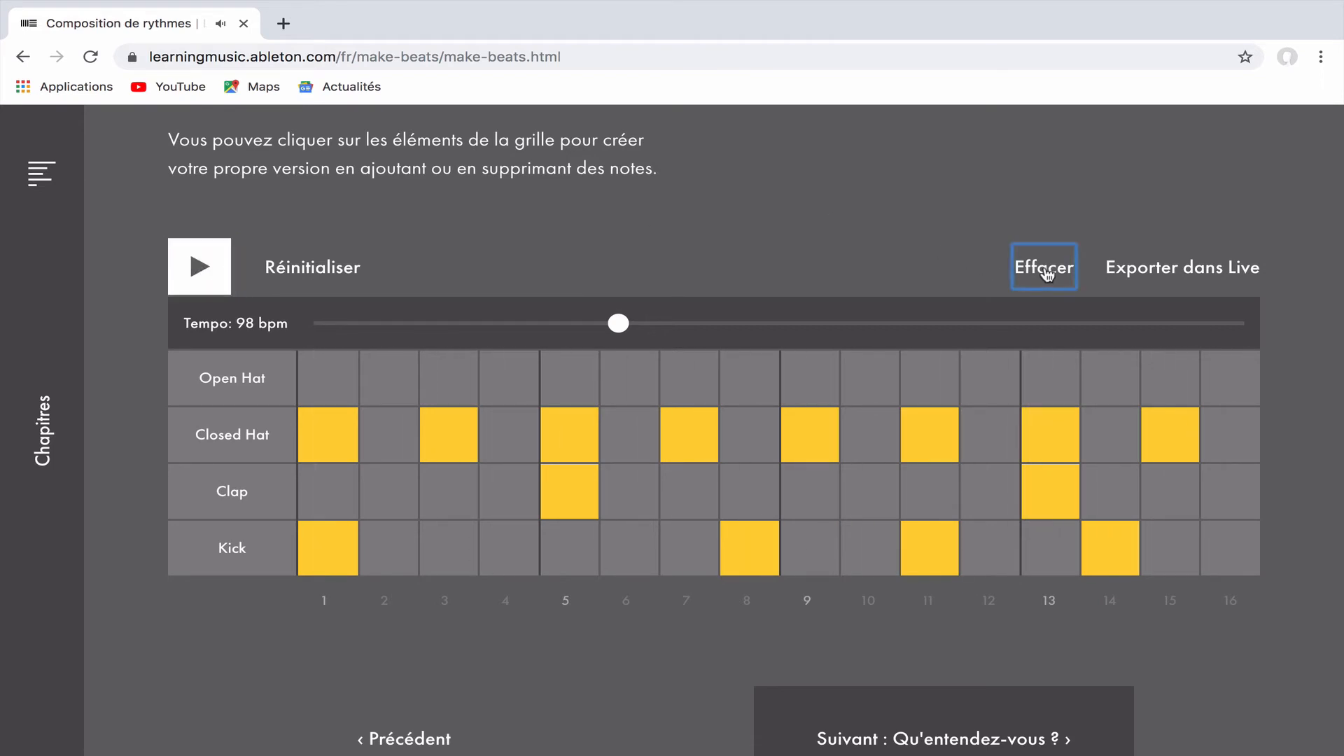
click(336, 440)
click(456, 441)
click(557, 432)
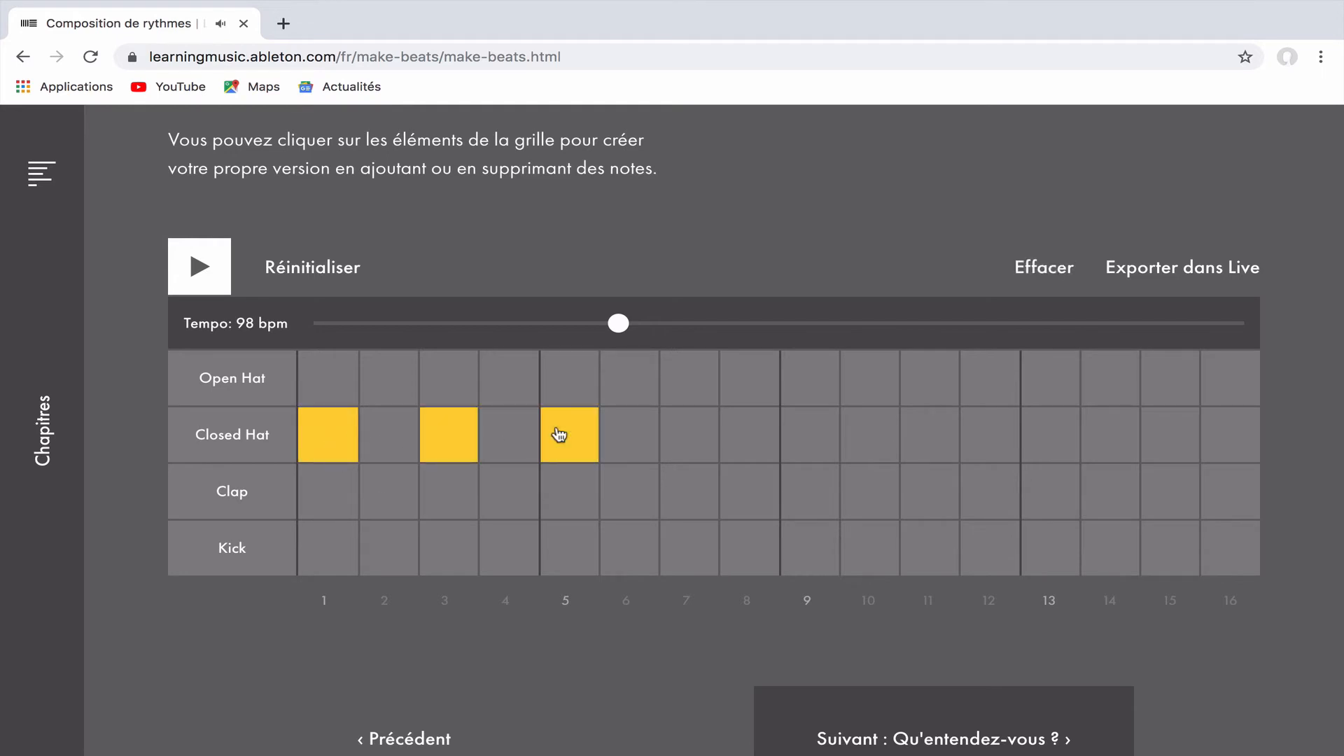
click(712, 429)
click(822, 431)
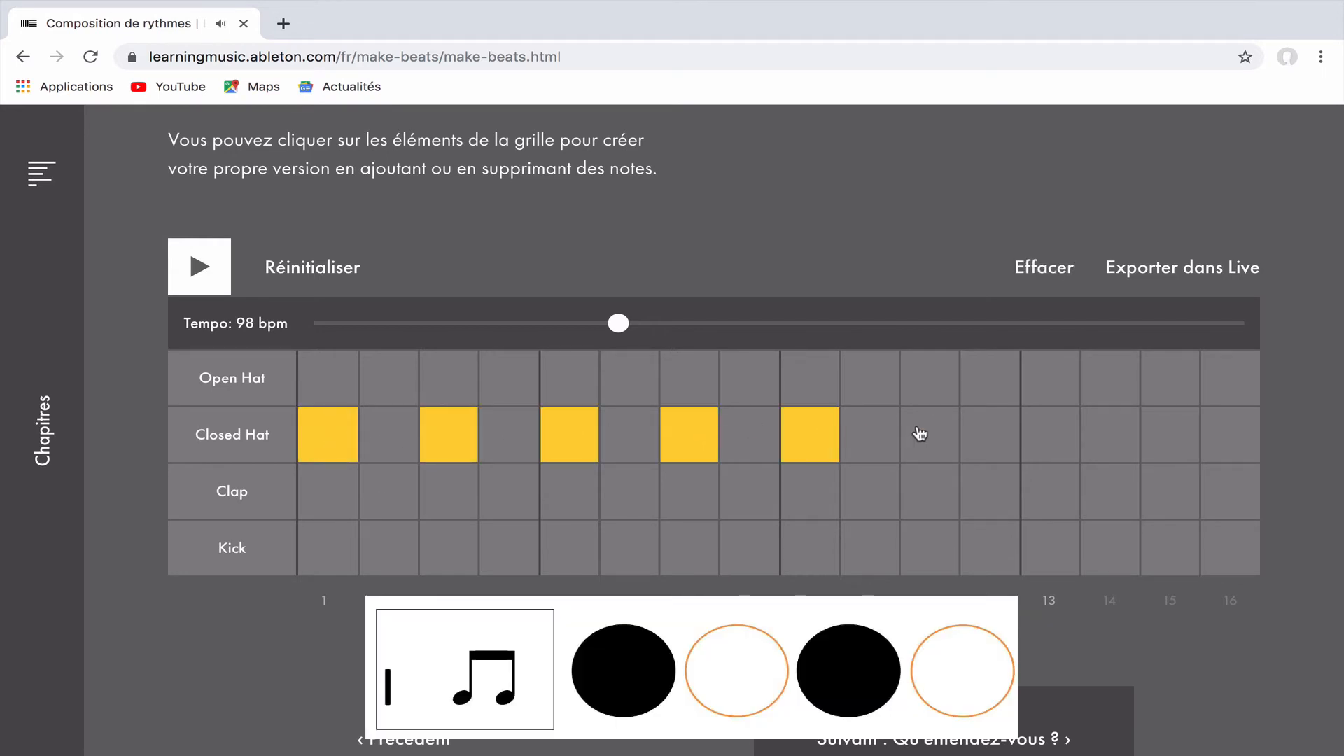
click(928, 434)
click(1062, 440)
click(1164, 438)
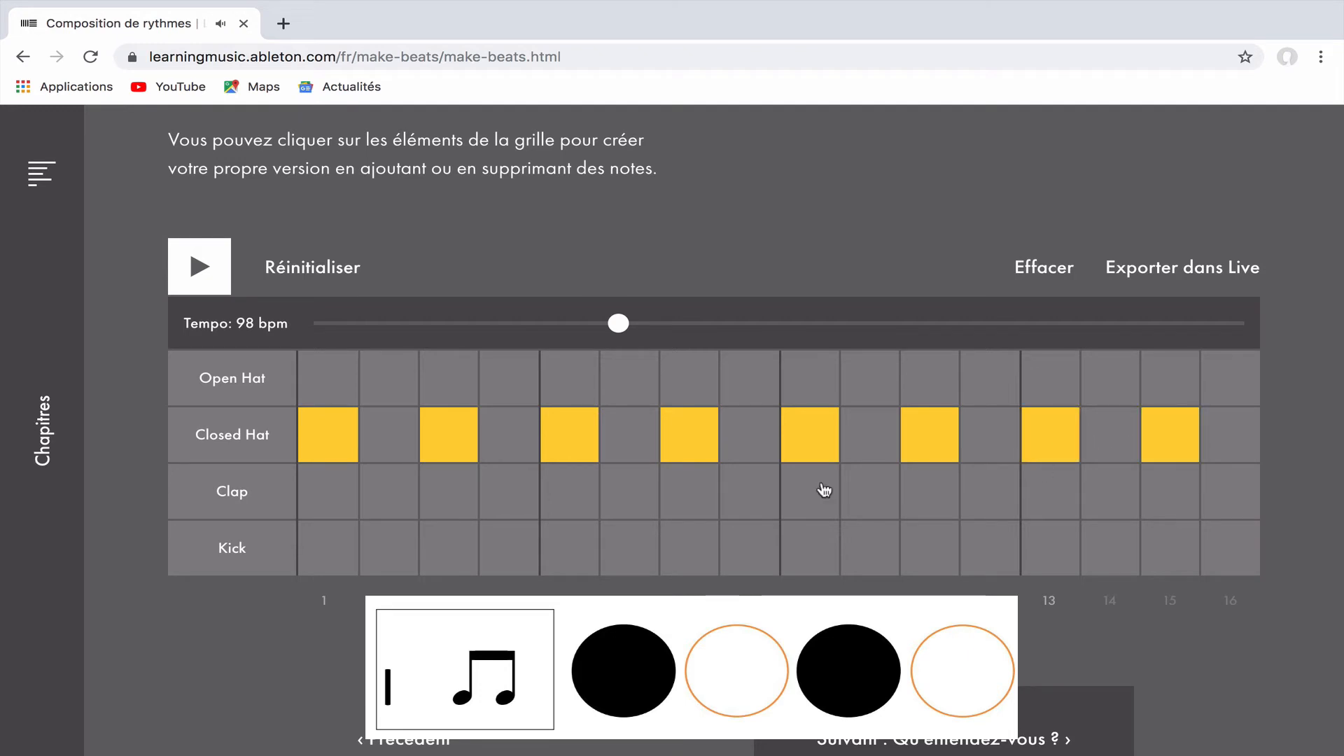
- Add Clap hits on steps 5 and 13 and Kick hits on steps 1, 4, 6, 7, 9, 11, 14 and 16
click(570, 503)
click(1067, 493)
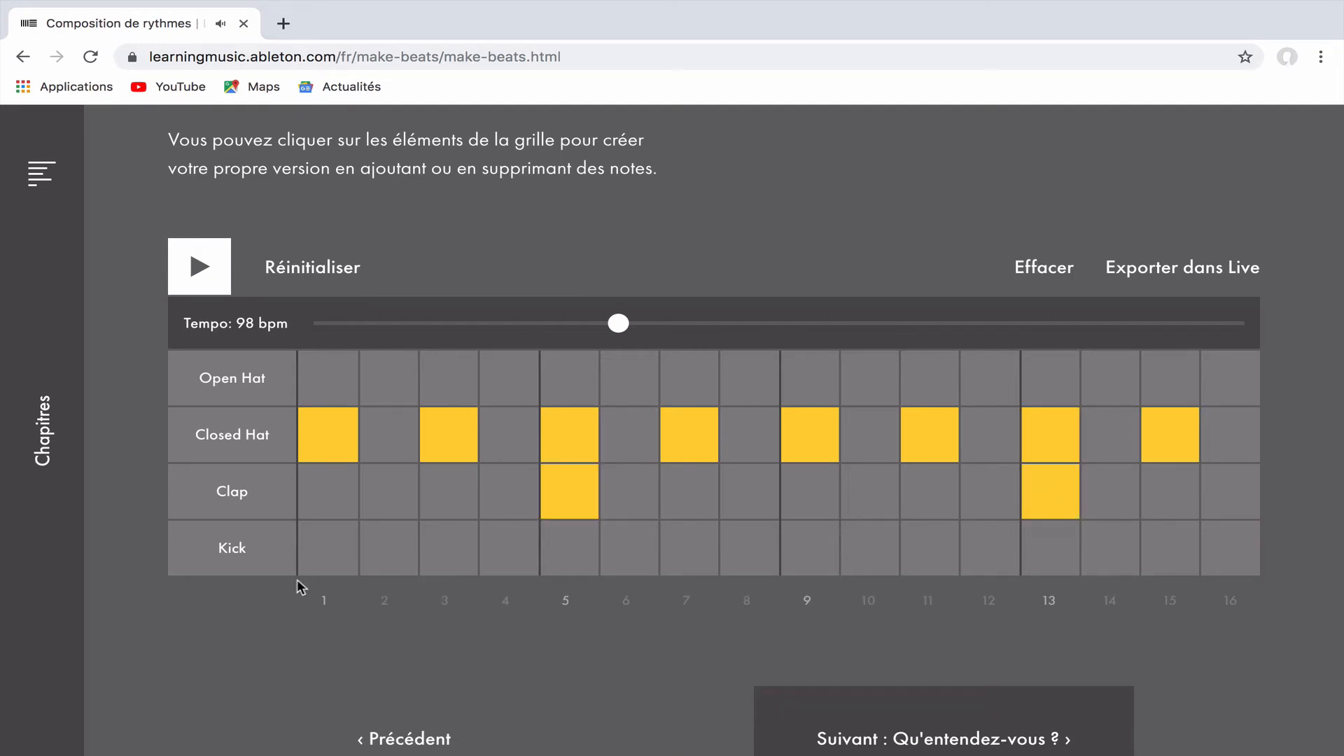
click(329, 547)
click(499, 546)
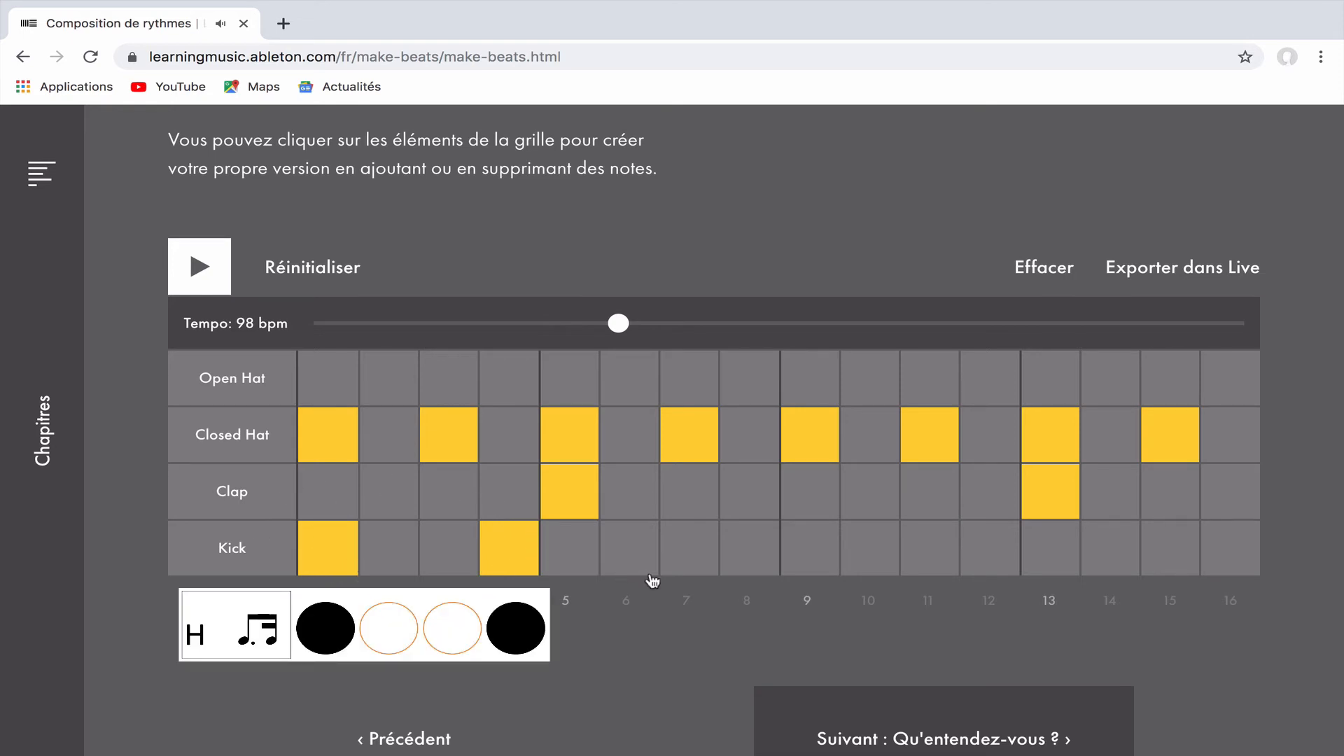
click(625, 552)
click(684, 554)
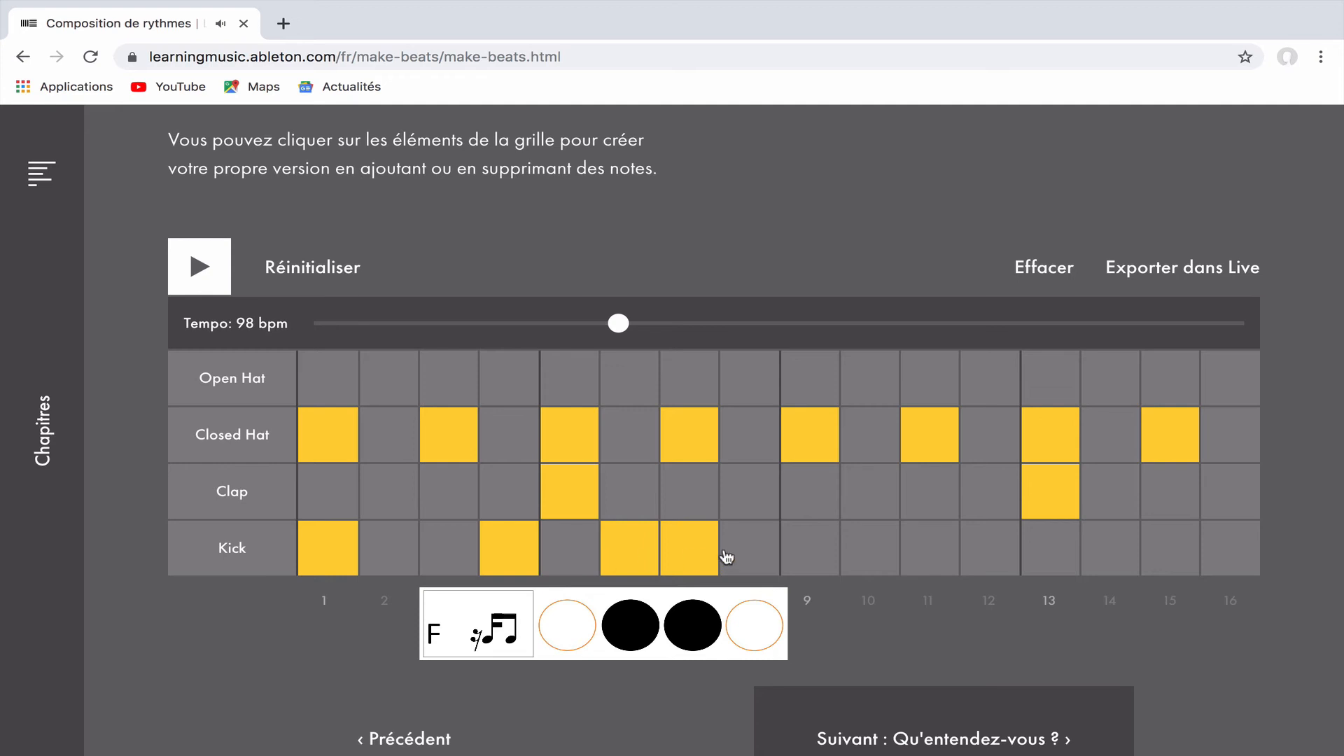
click(812, 550)
click(941, 550)
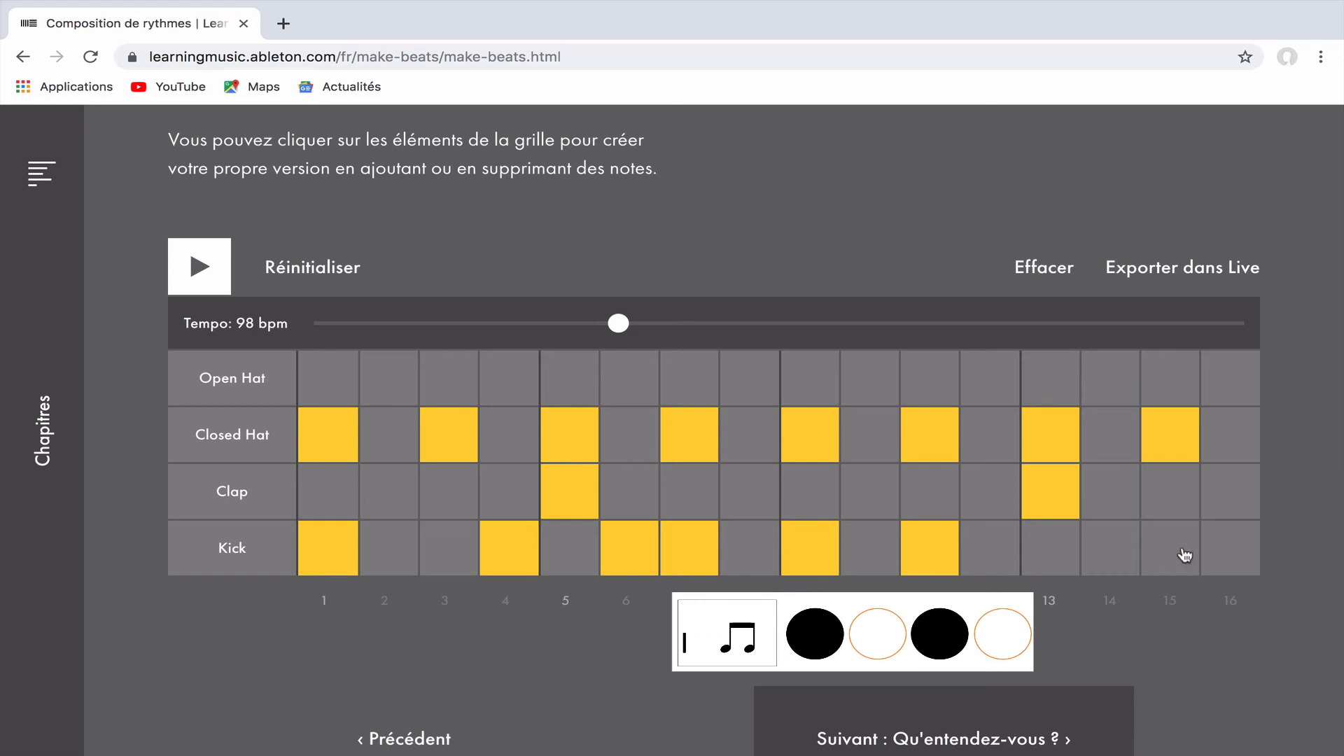
click(1102, 552)
click(1224, 549)
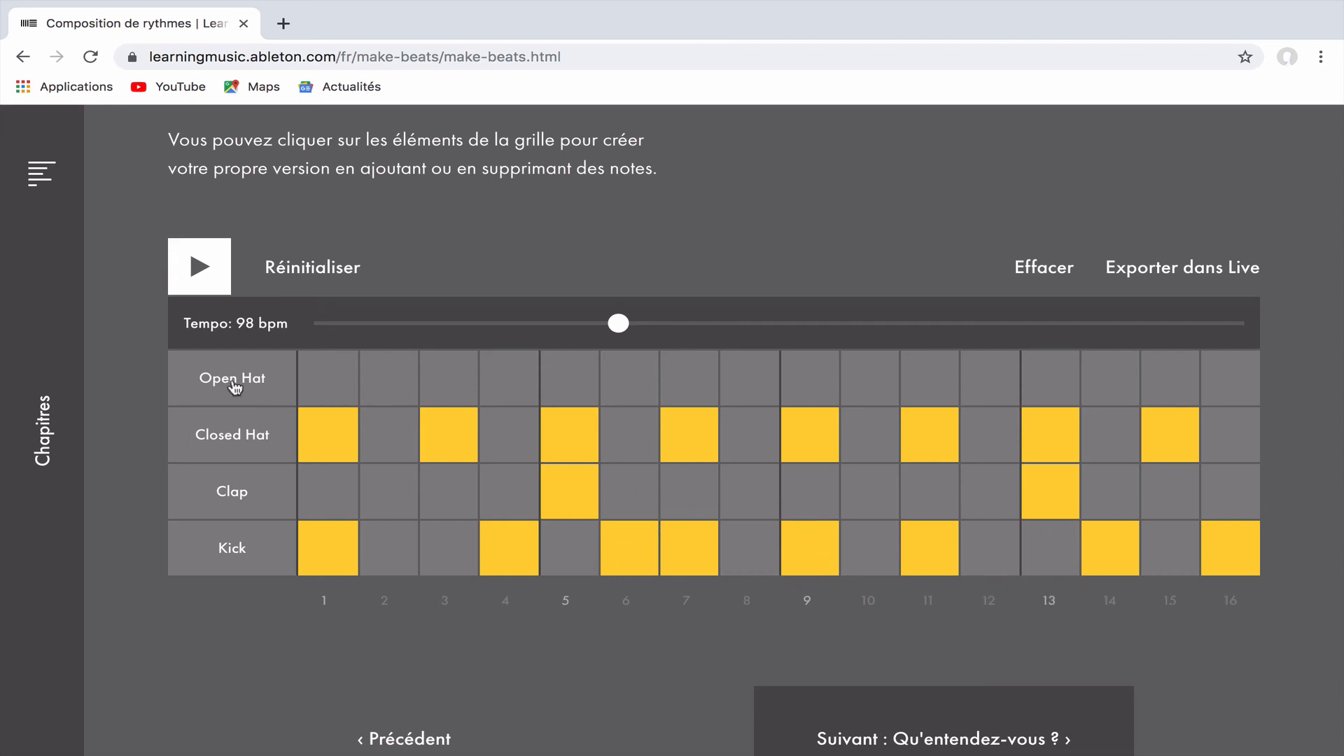
- Play the new pattern, lower the tempo to 80 bpm during playback, and stop it
click(185, 267)
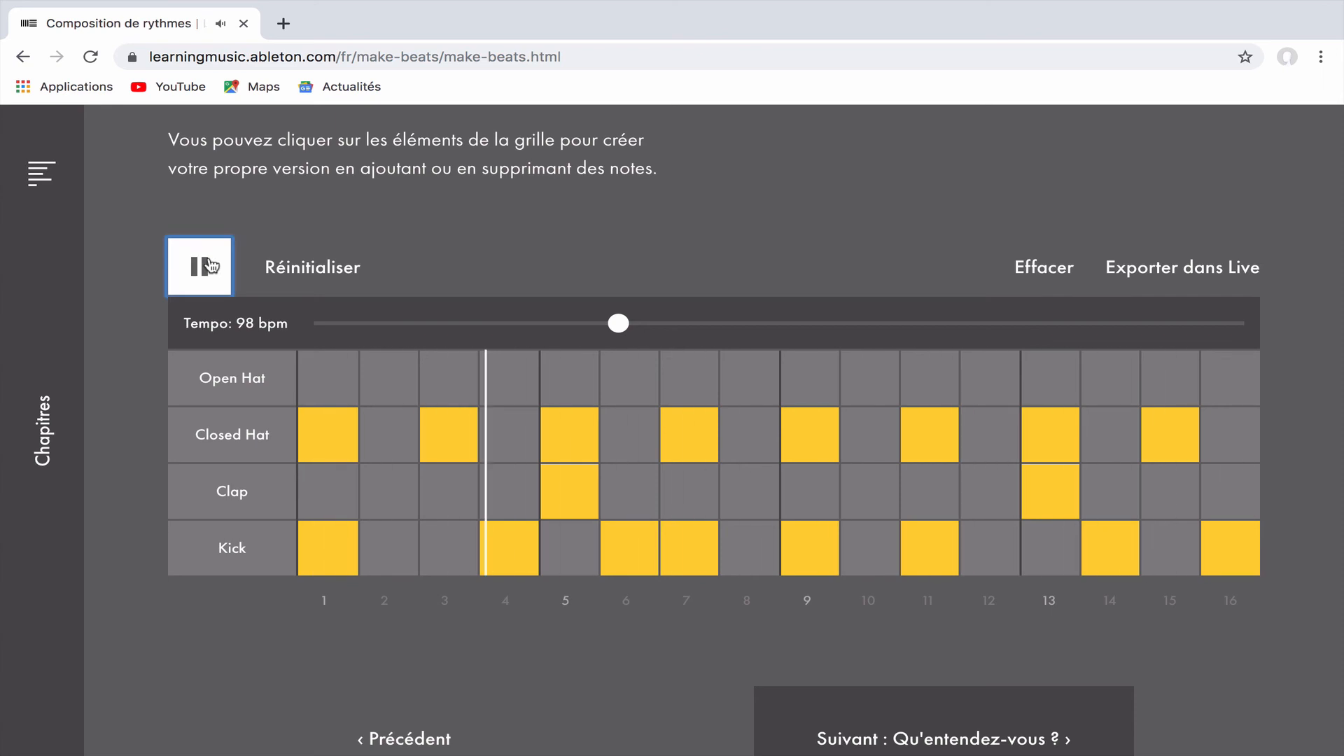
click(621, 325)
drag(623, 326, 540, 343)
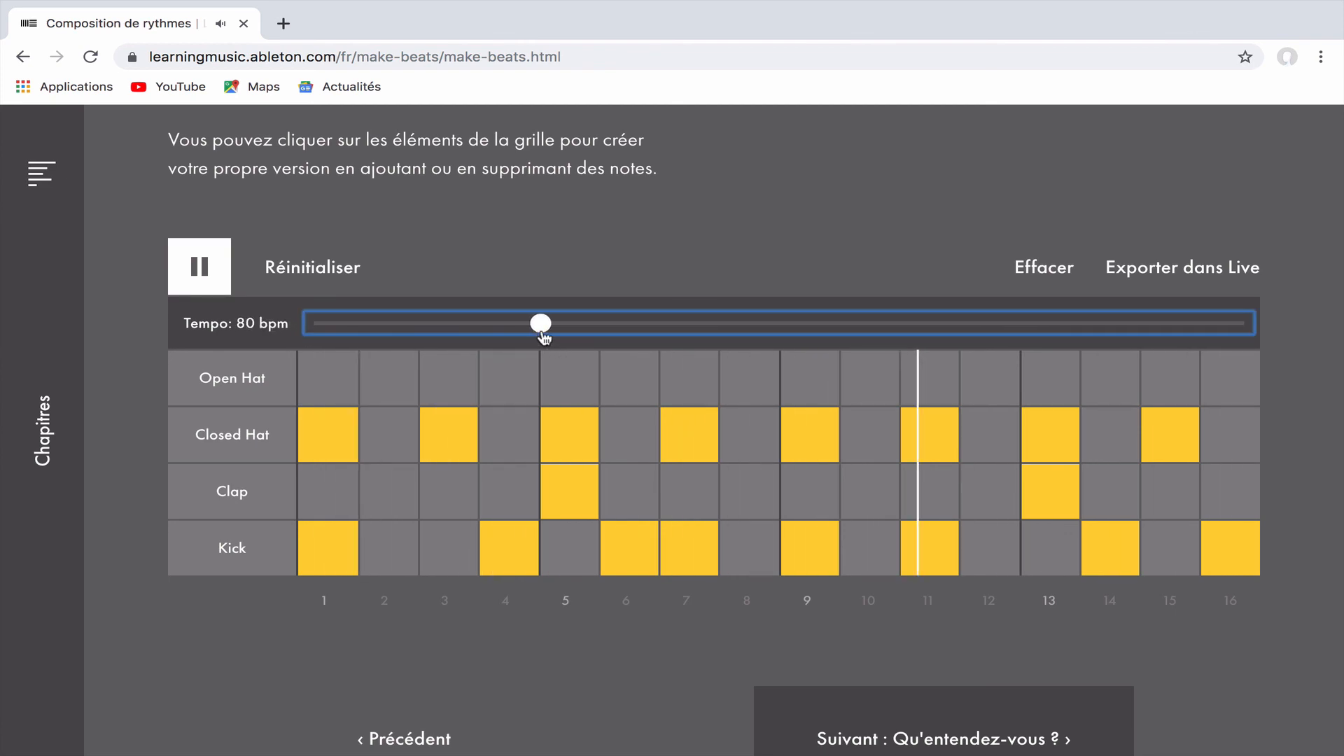
click(214, 279)
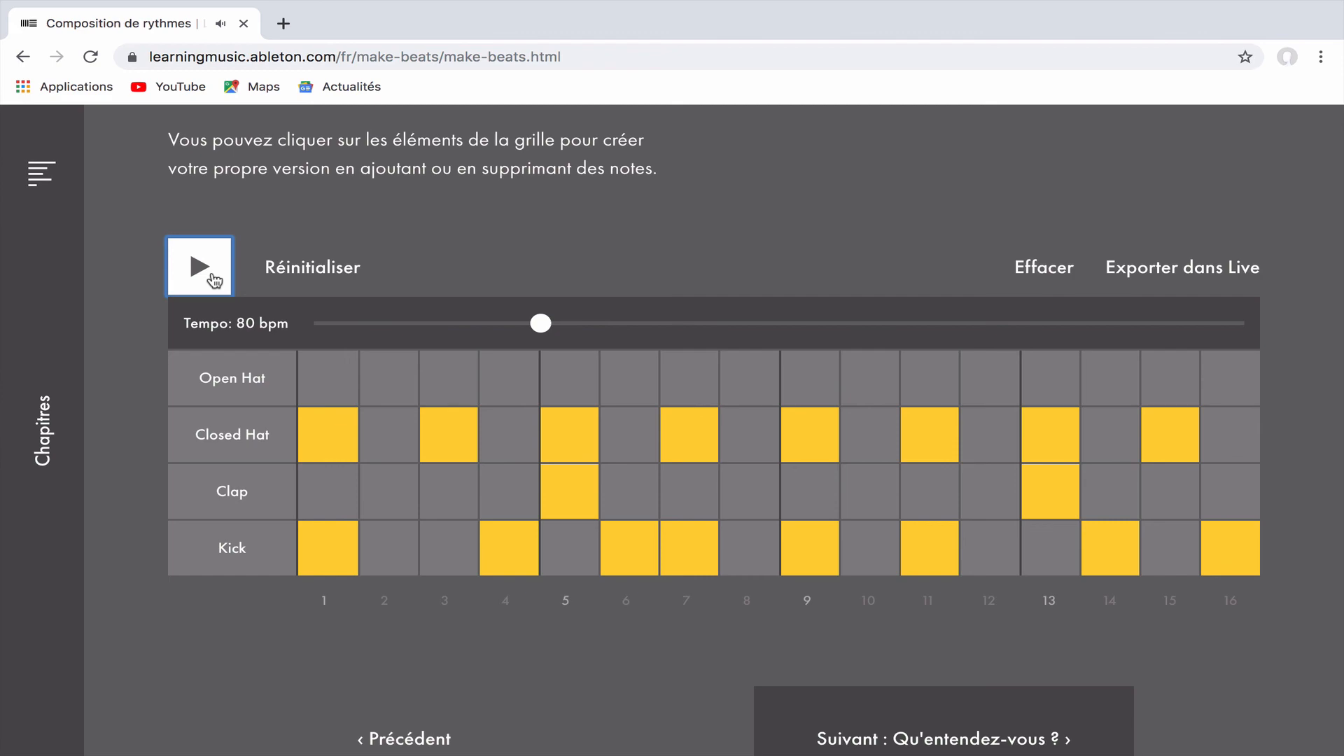